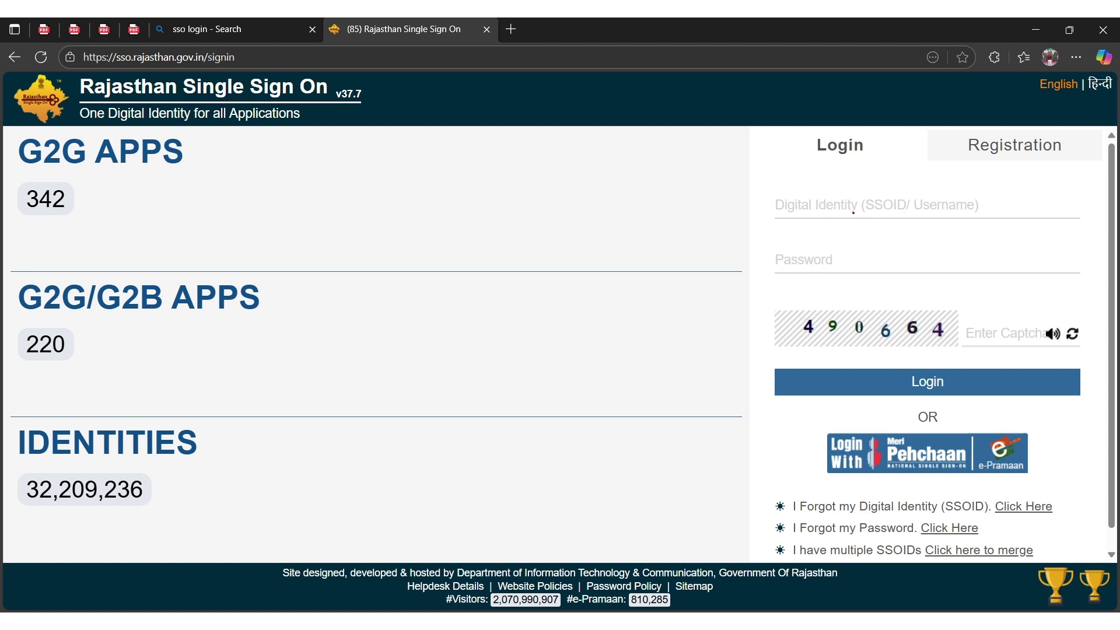
Log in to Rajasthan SSO with SSOID, password and captcha, then open the Recruitment Portal's ongoing recruitments
drag(865, 213, 895, 202)
drag(867, 261, 902, 256)
drag(992, 346, 1018, 340)
drag(918, 384, 956, 377)
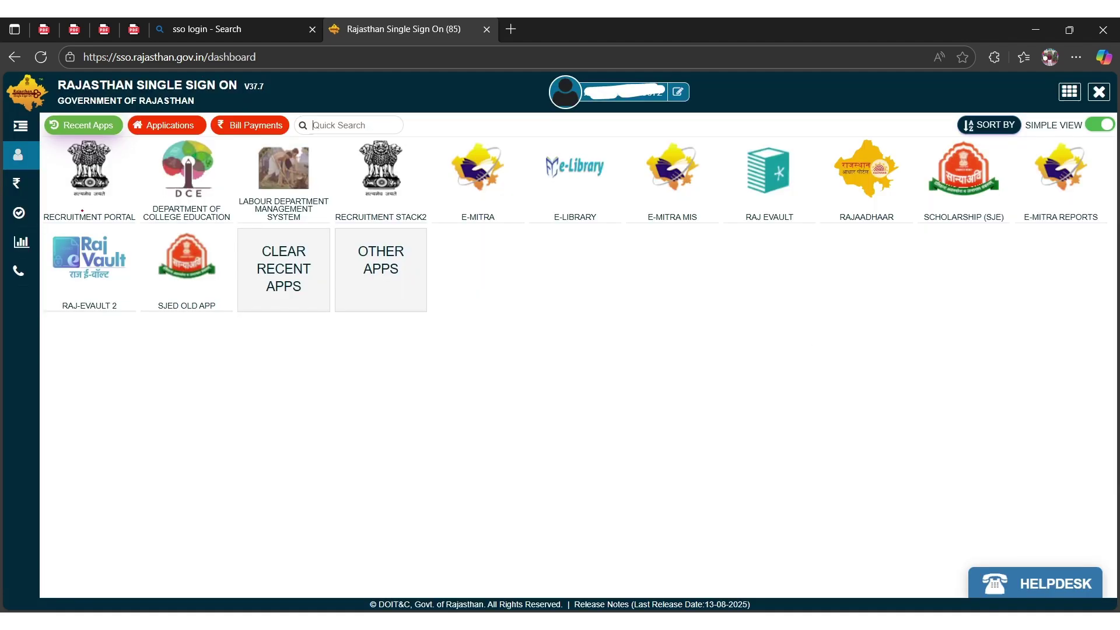
drag(68, 214, 127, 190)
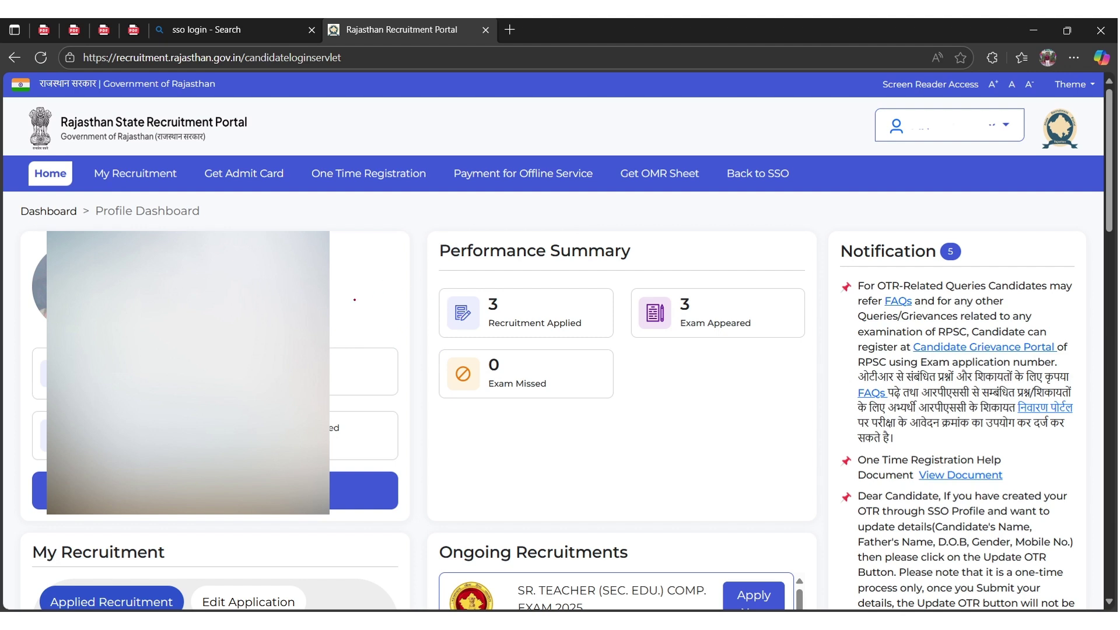
mouse_move(129, 249)
mouse_down()
mouse_move(292, 415)
mouse_move(174, 257)
mouse_up()
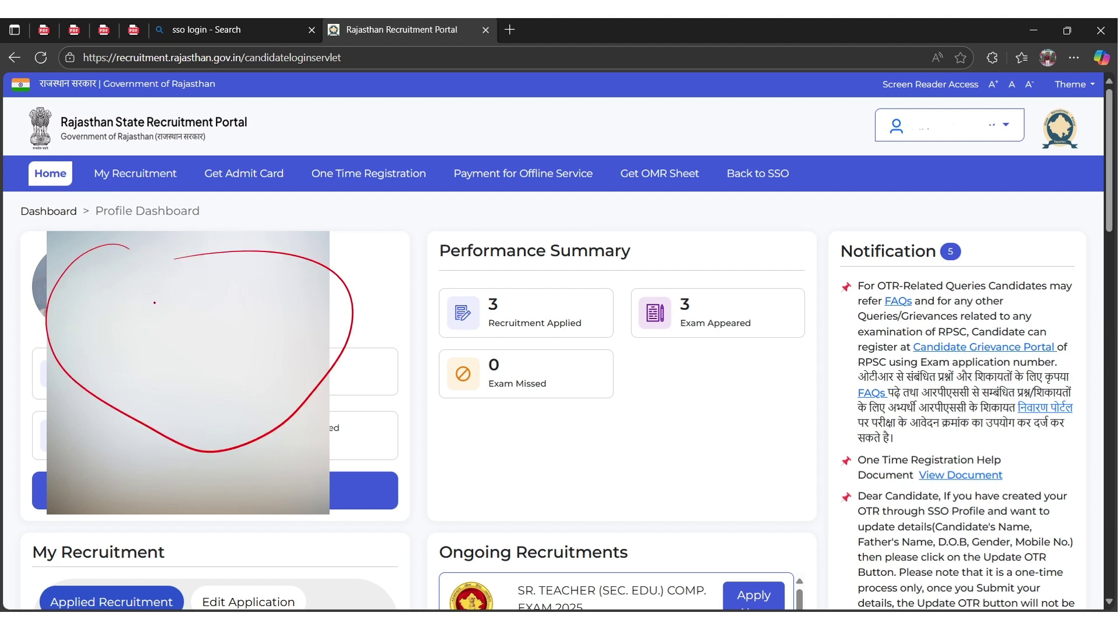
drag(440, 561, 583, 561)
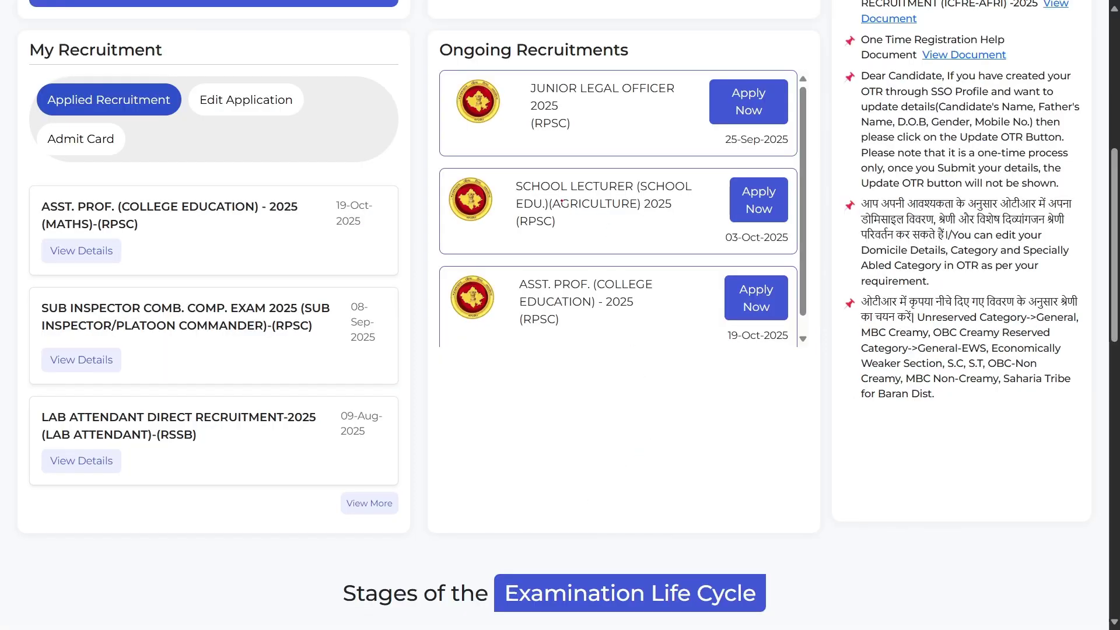
drag(510, 333, 613, 324)
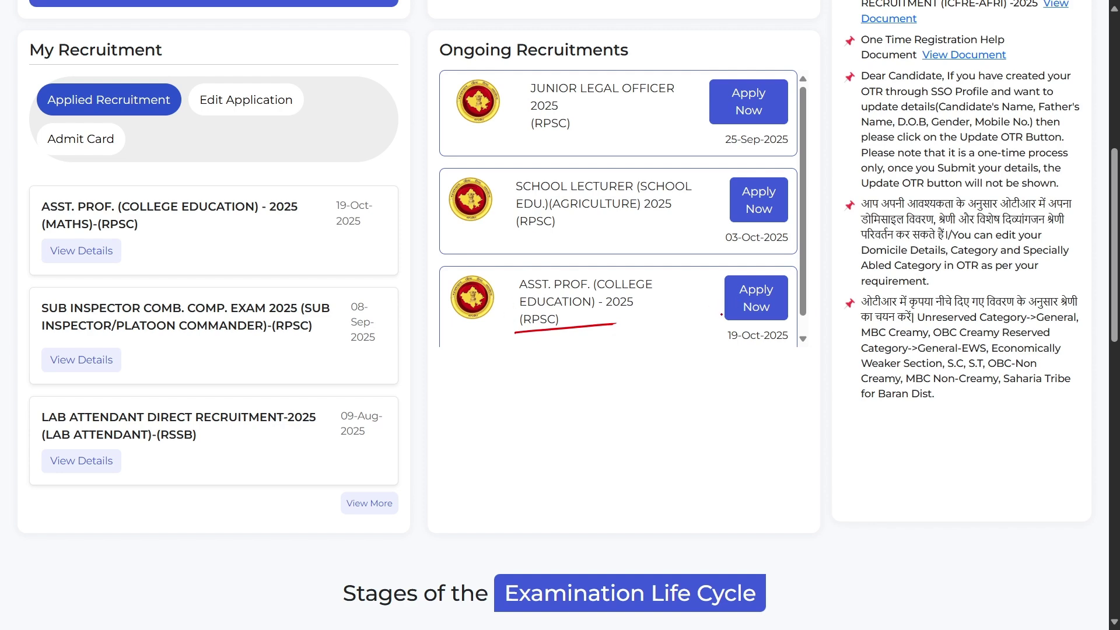
Apply for Asst. Prof. (College Education) 2025 and page through the subject list to MATHS
click(753, 298)
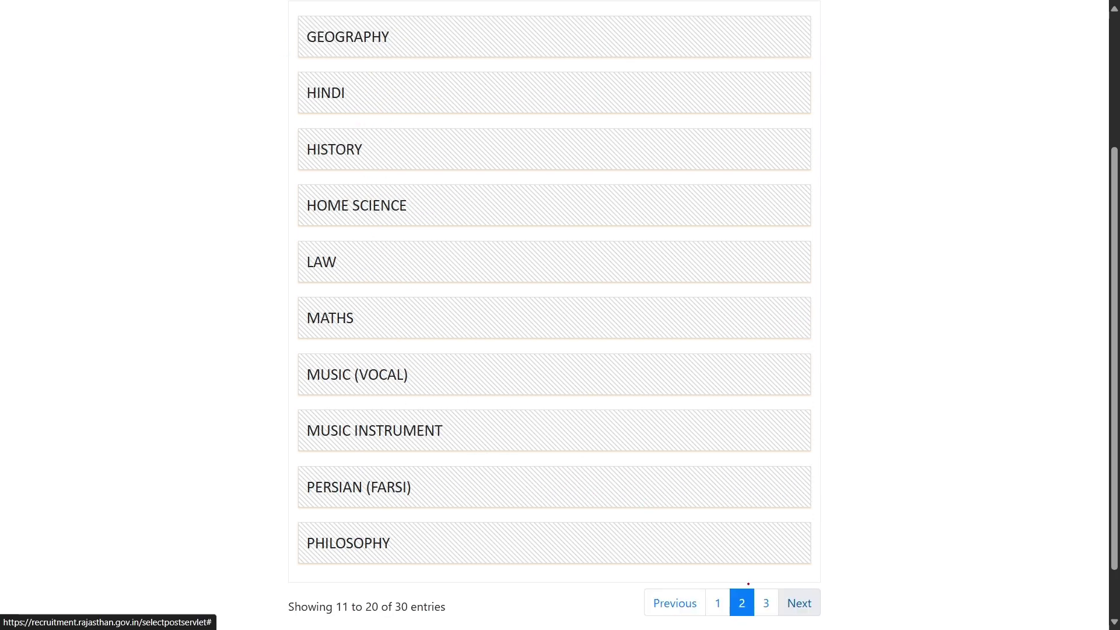
click(799, 603)
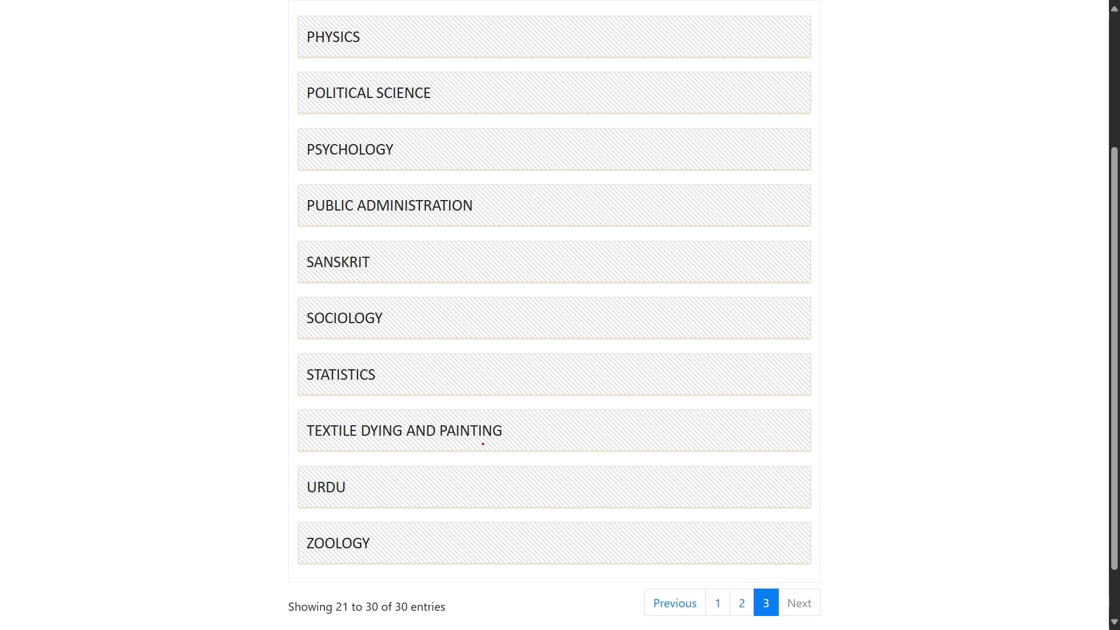
click(742, 602)
drag(318, 329, 434, 291)
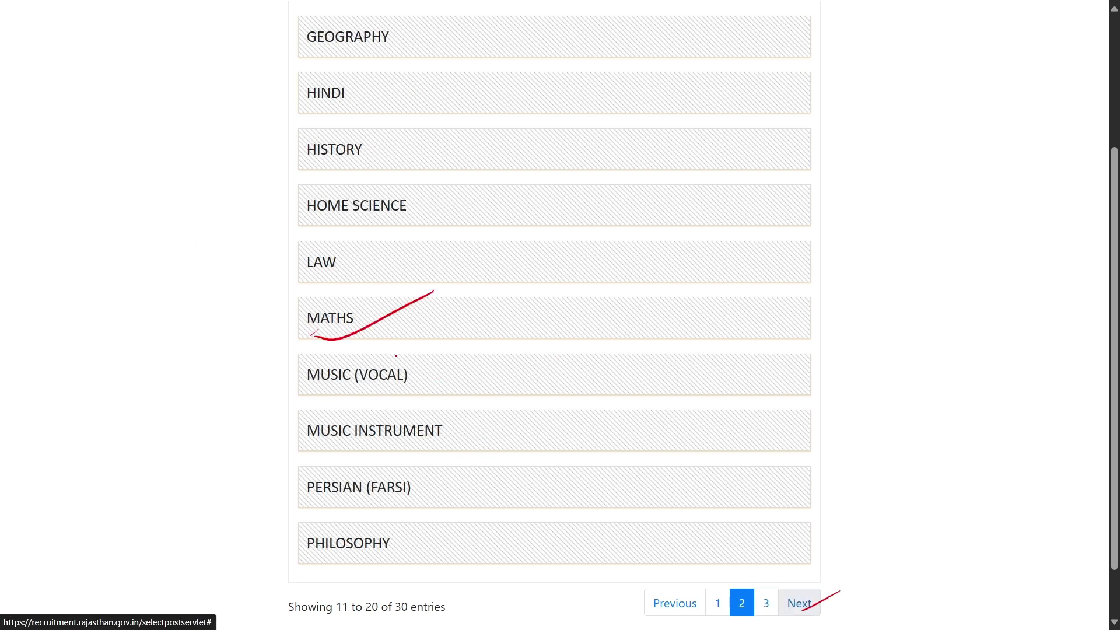
click(799, 603)
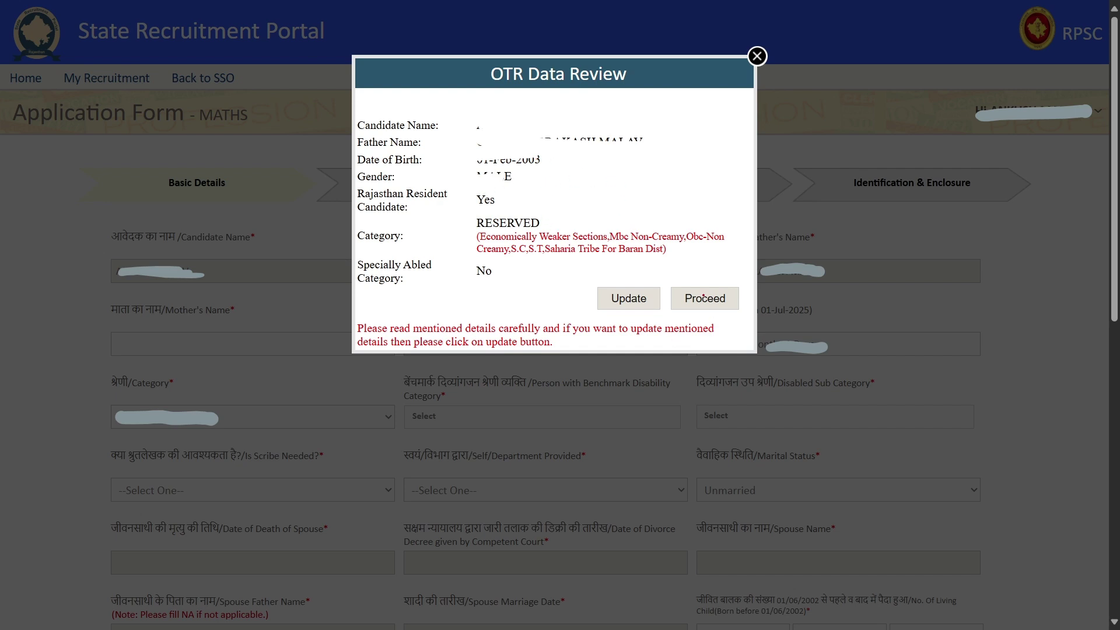
Proceed past the OTR Data Review popup to the Basic Details prefilled with OBC-NON CREAMY
drag(700, 300, 761, 285)
click(679, 304)
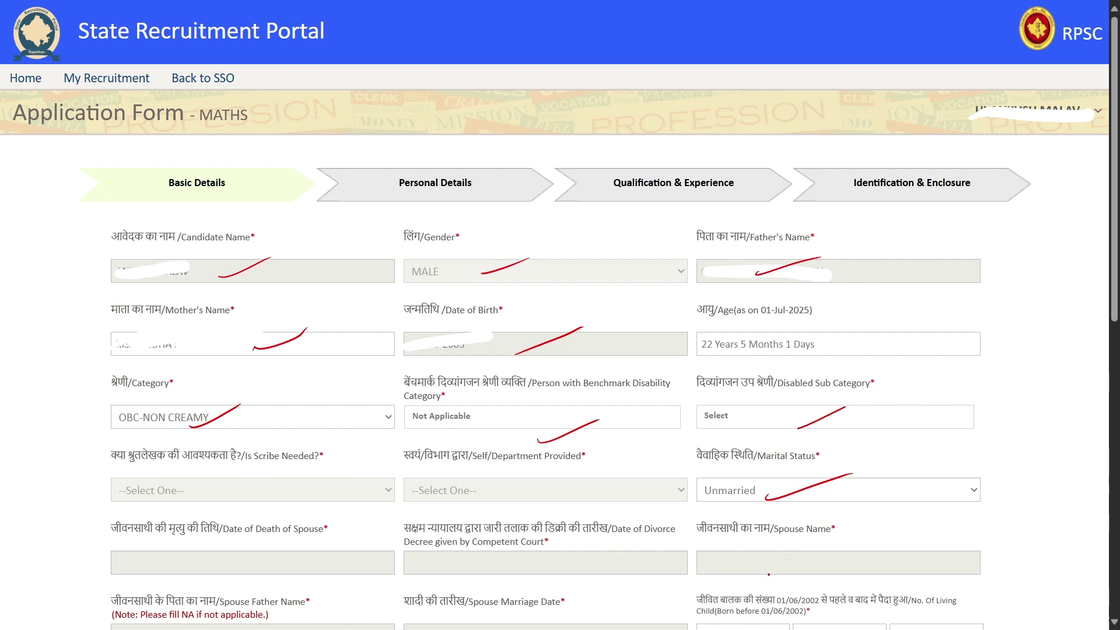
Review the upper fields of the MATHS form's Basic Details section
scroll(692, 605, down, 9)
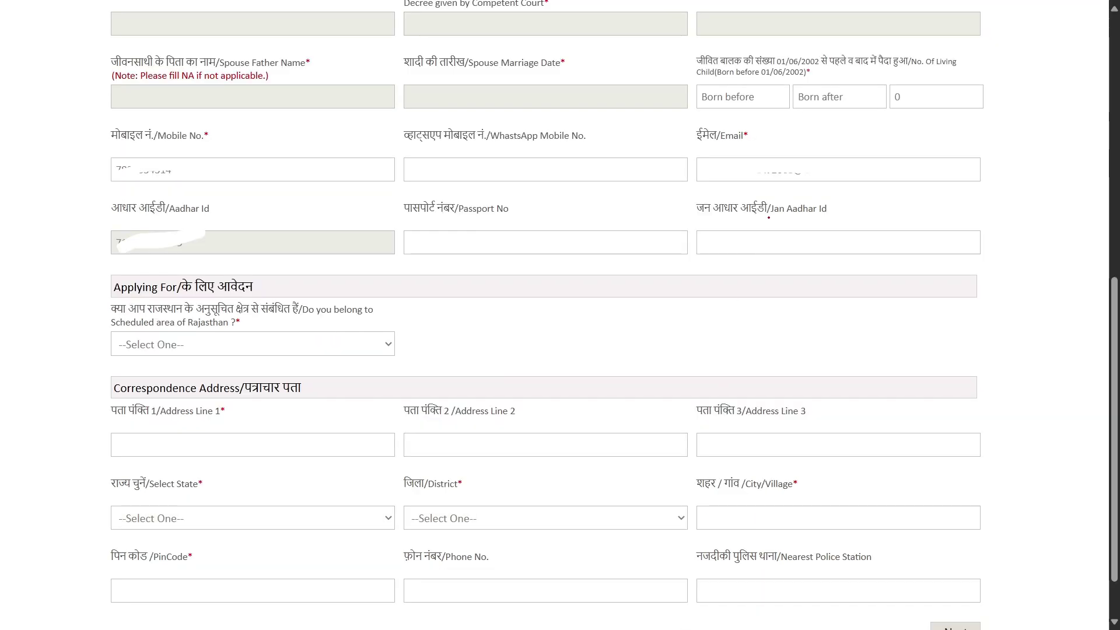
drag(731, 105, 922, 104)
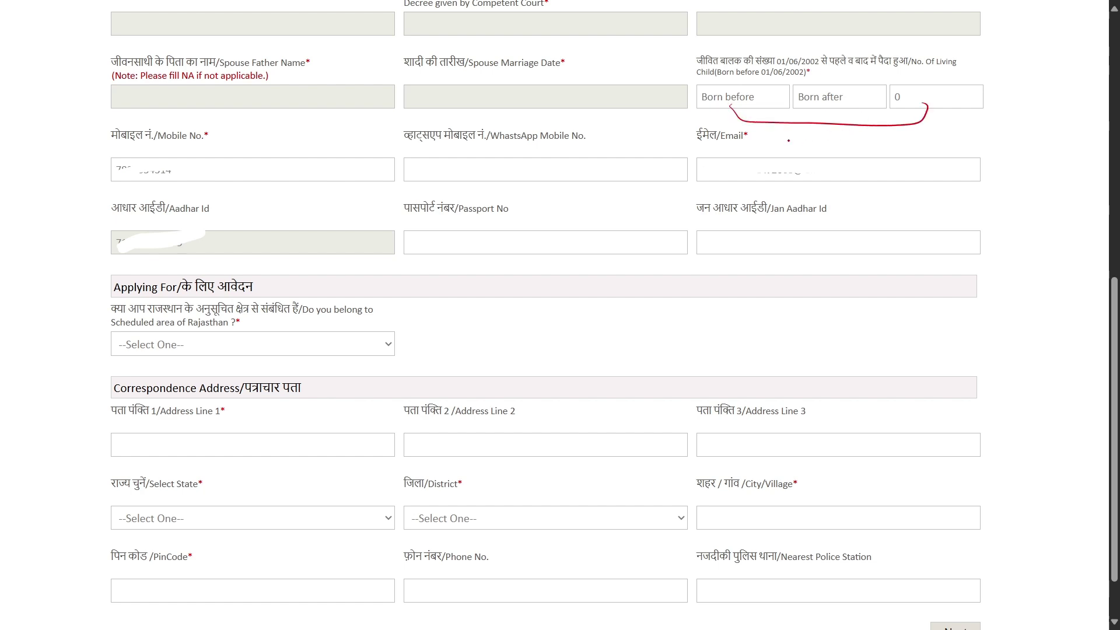
drag(769, 101, 781, 100)
drag(882, 92, 863, 96)
drag(195, 180, 252, 165)
drag(760, 173, 820, 161)
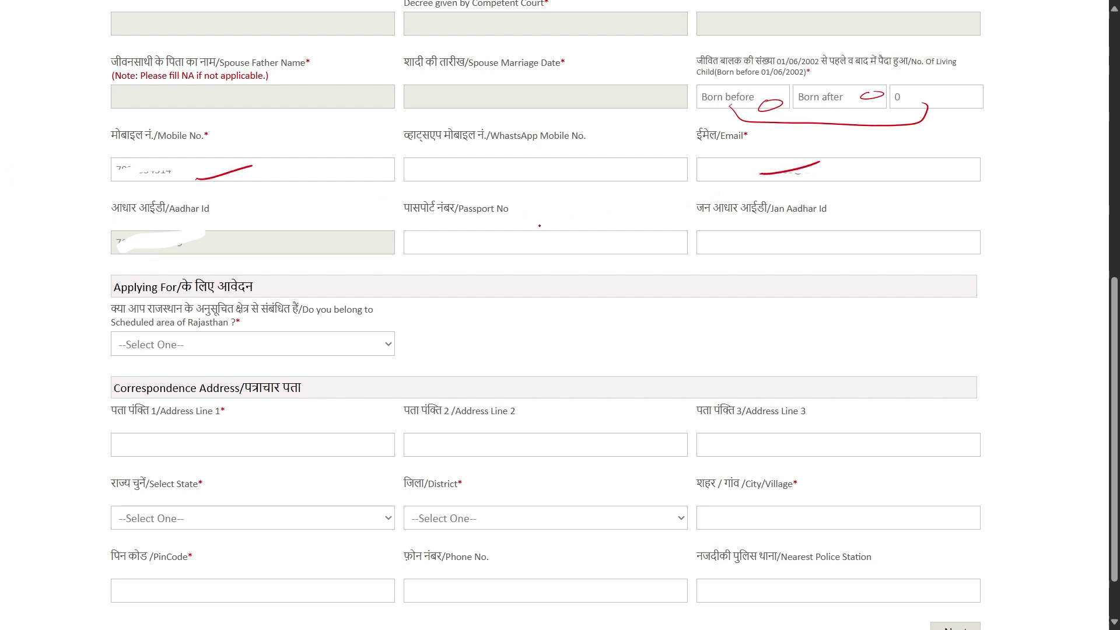
drag(422, 174, 484, 156)
drag(286, 253, 366, 233)
drag(609, 254, 681, 232)
drag(717, 260, 765, 250)
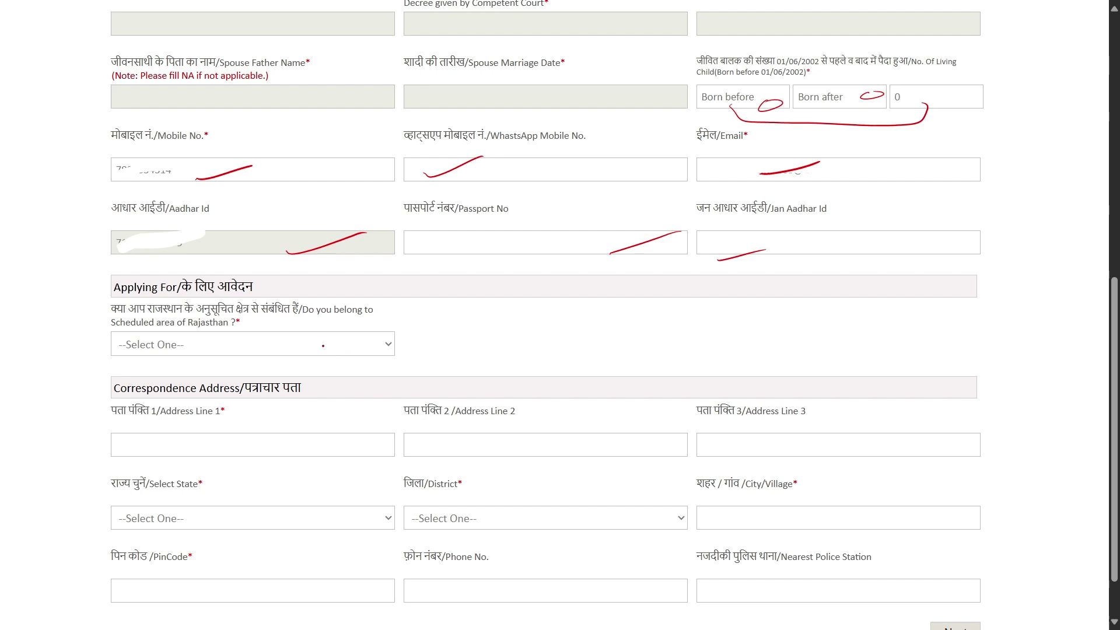
Review the remaining Basic Details fields and advance to Personal Details
drag(355, 354, 417, 331)
drag(247, 525, 292, 505)
drag(541, 527, 600, 510)
drag(727, 531, 767, 521)
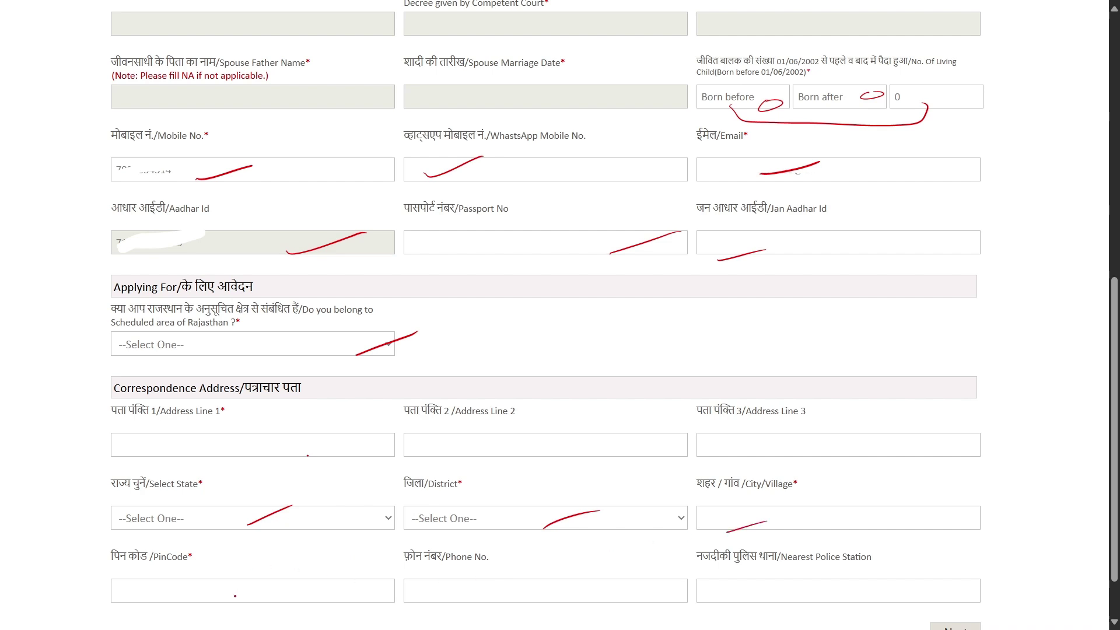
drag(235, 594, 285, 589)
drag(524, 602, 563, 599)
scroll(664, 556, down, 1)
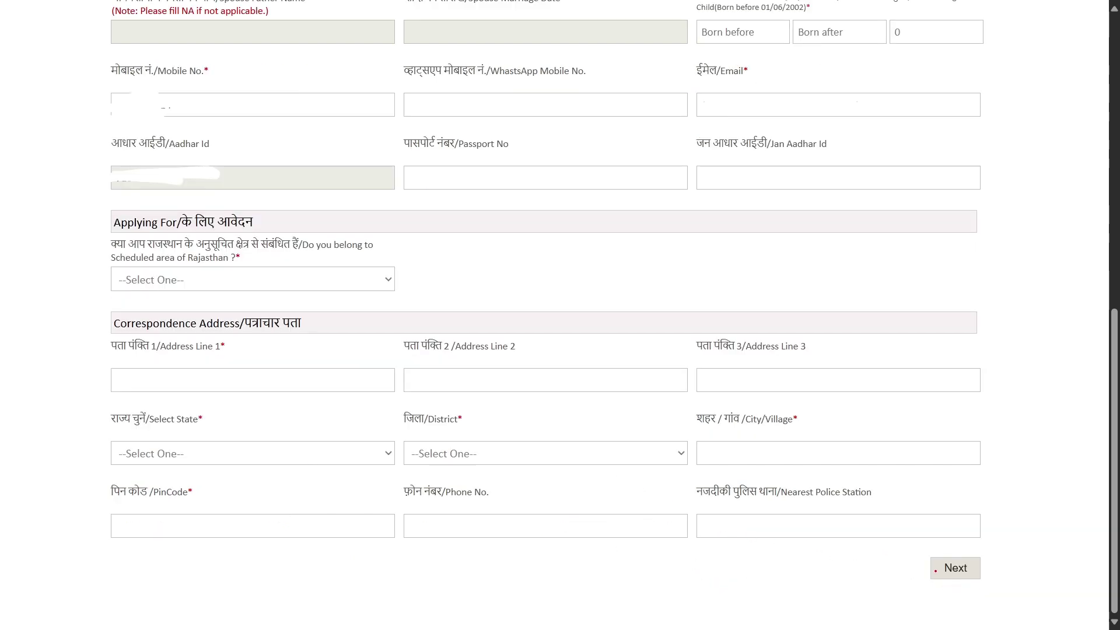
drag(945, 569, 996, 547)
key(Right)
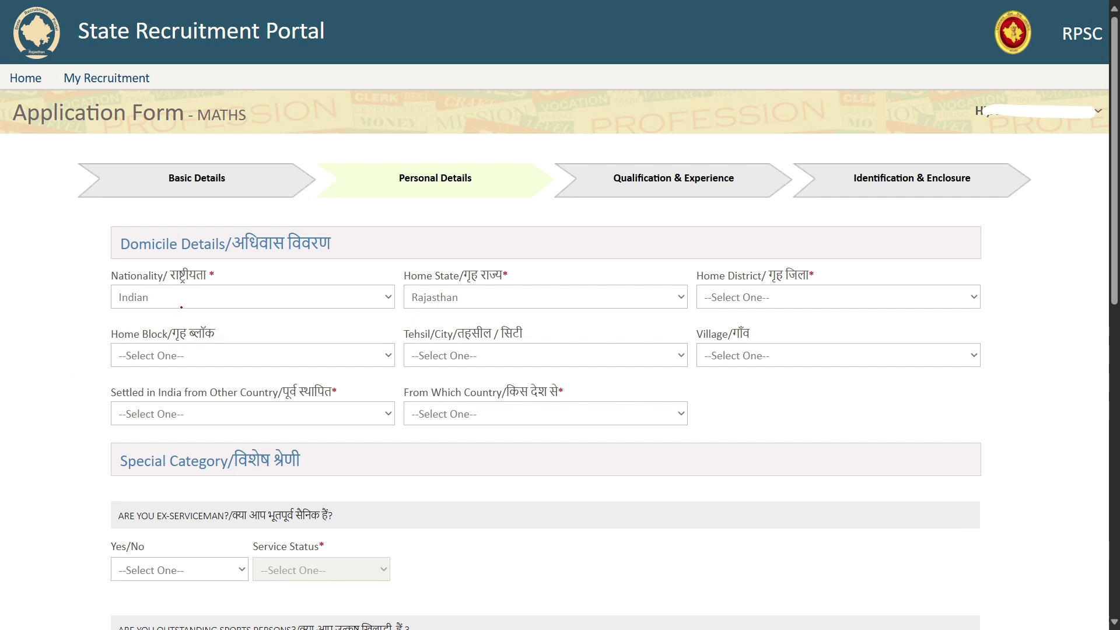
Check the domicile fields: Home District, Home Block, Tehsil/City, Village and settled-from-abroad status
drag(190, 293, 233, 283)
drag(527, 299, 618, 277)
drag(740, 303, 808, 279)
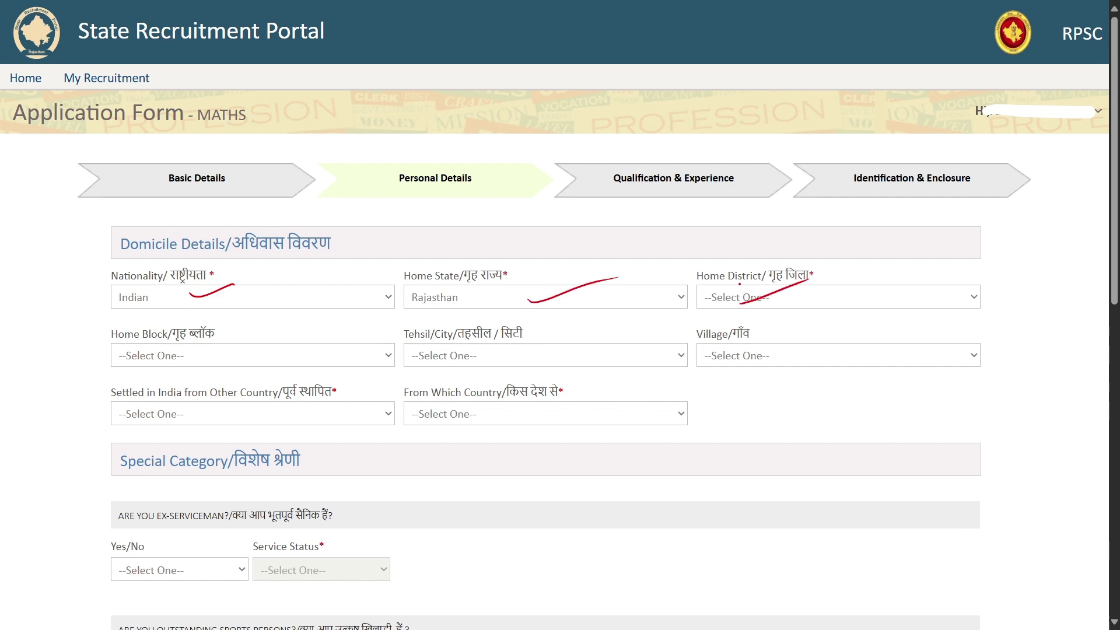
drag(173, 368, 226, 343)
drag(467, 367, 526, 346)
drag(709, 361, 765, 341)
drag(130, 404, 328, 400)
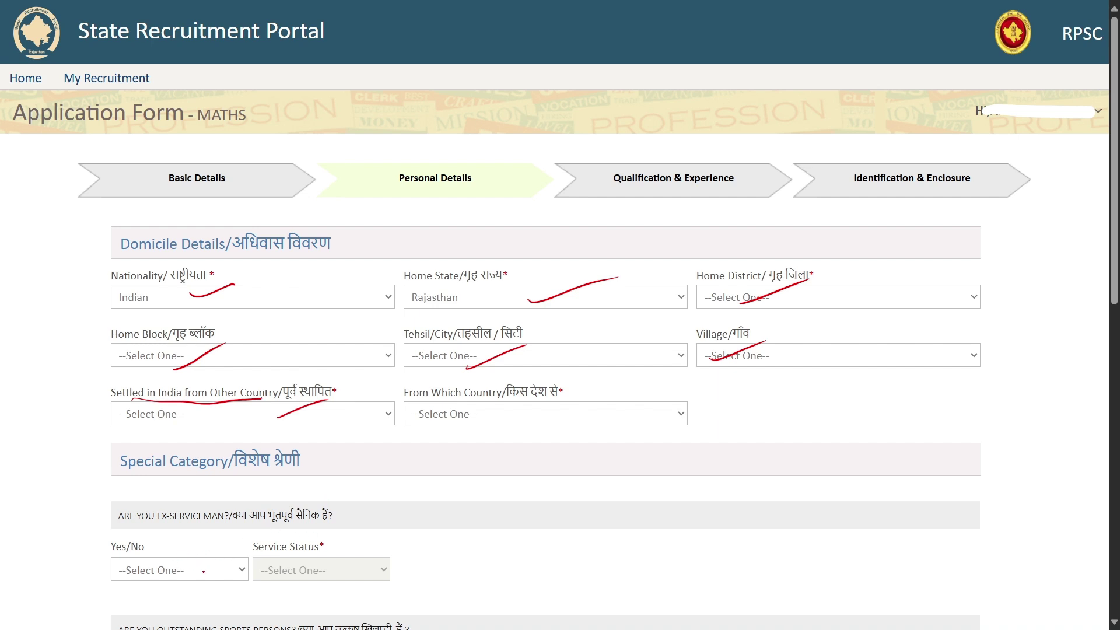
Answer the sports person, NCC instructor, ex-prisoner and government employee questions, then continue
scroll(258, 519, down, 8)
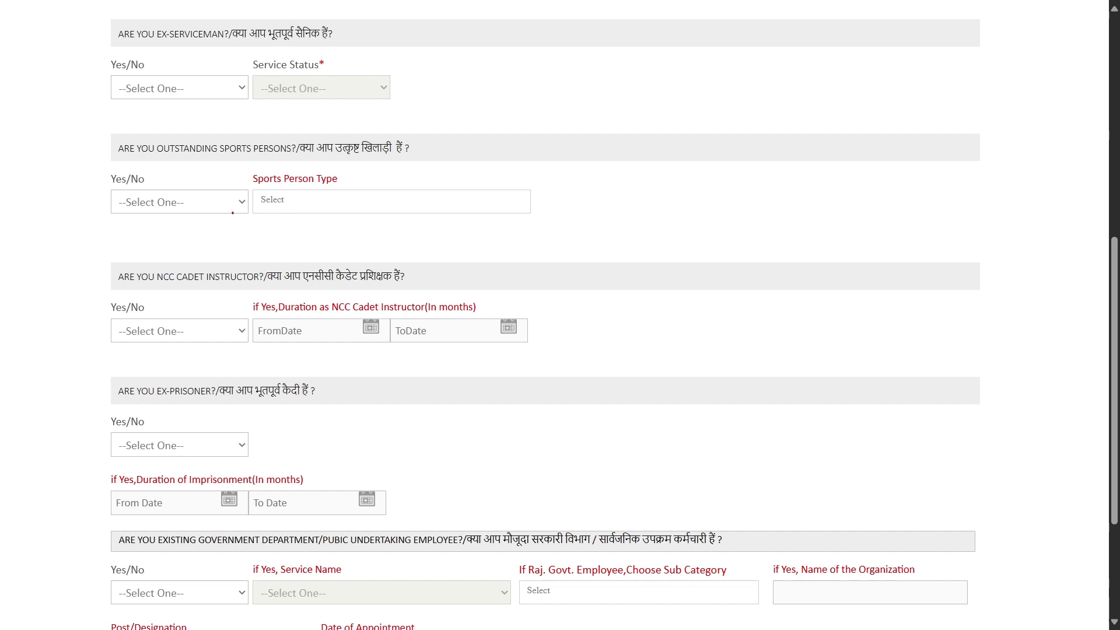
drag(301, 160, 384, 164)
drag(191, 207, 245, 182)
drag(272, 298, 406, 292)
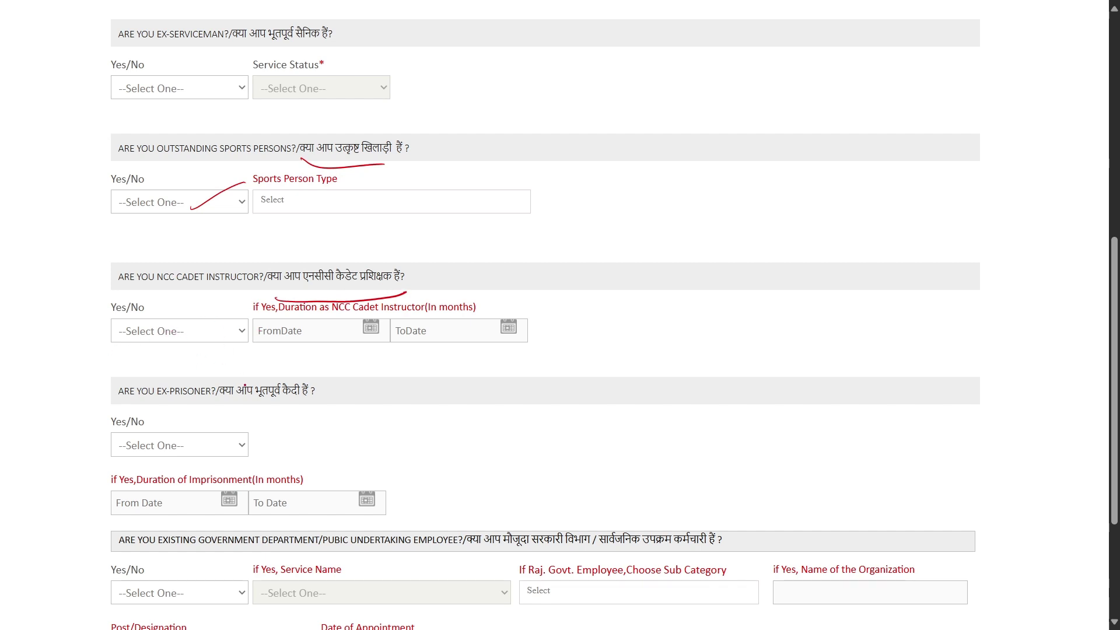
drag(225, 400, 333, 399)
scroll(345, 467, down, 3)
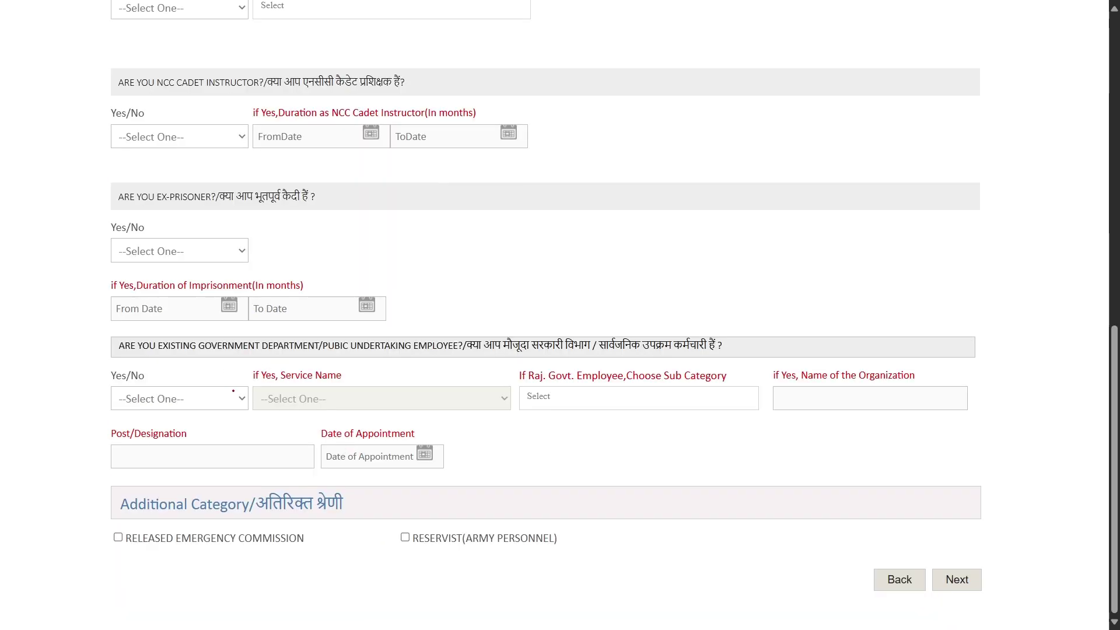
drag(480, 357, 716, 353)
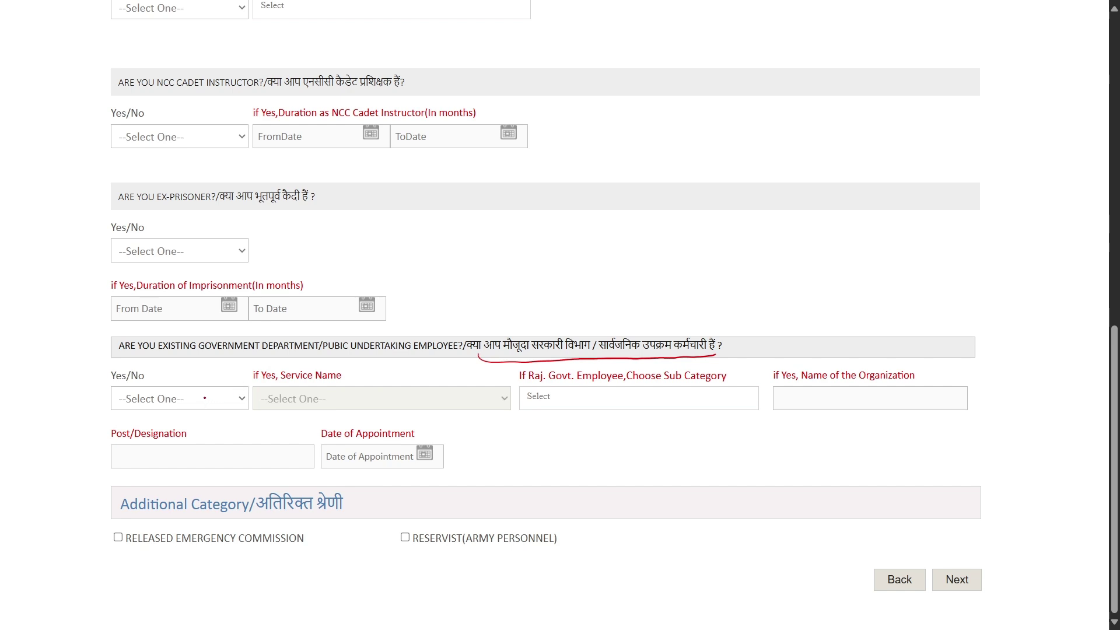
drag(201, 397, 241, 386)
click(956, 581)
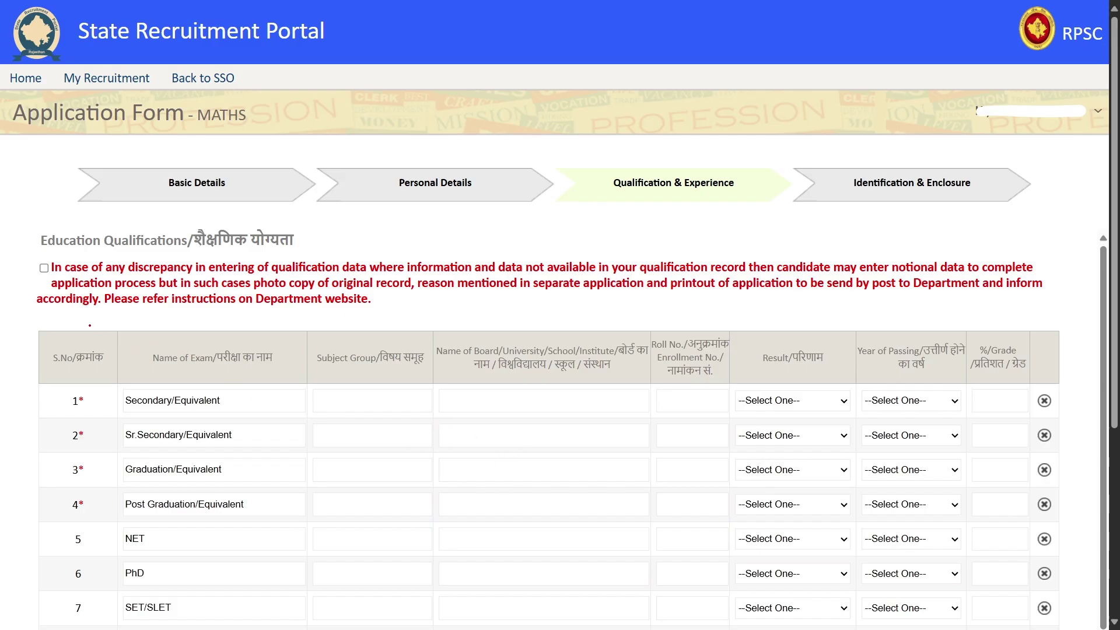
Tick the notional data acknowledgement and fill education rows from secondary through MSC MATHS 2025 at 84%
drag(43, 254, 166, 246)
drag(17, 266, 71, 252)
drag(349, 394, 409, 387)
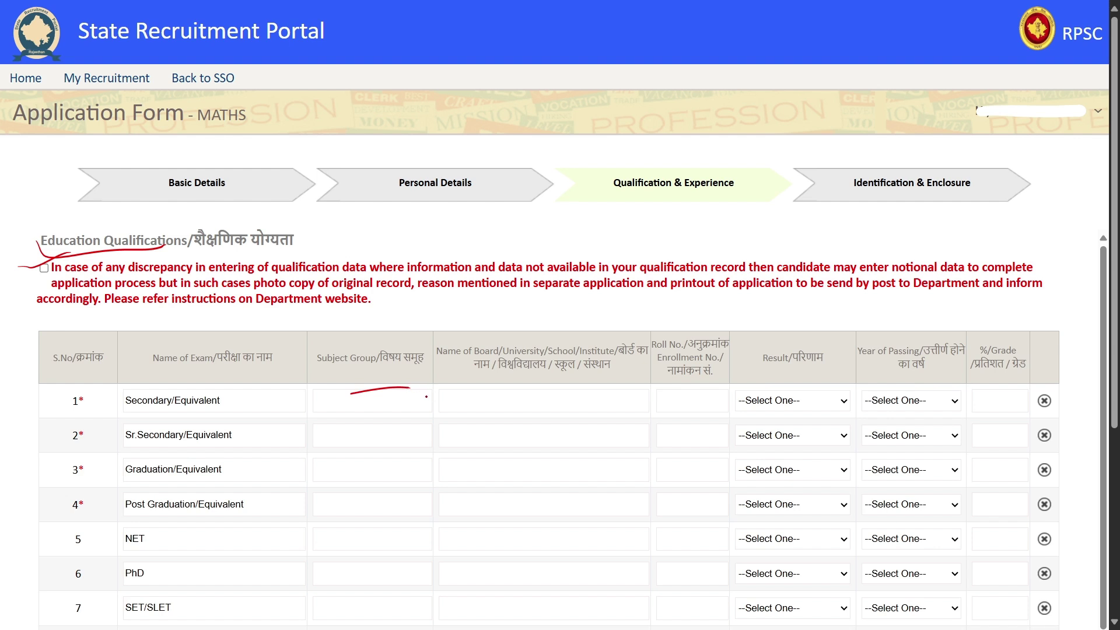
drag(356, 430, 396, 431)
drag(365, 469, 408, 467)
drag(382, 502, 431, 500)
drag(400, 535, 431, 536)
Complete the Other Qualifications row, set Experience to No and go to the Disclaimer
scroll(414, 523, down, 5)
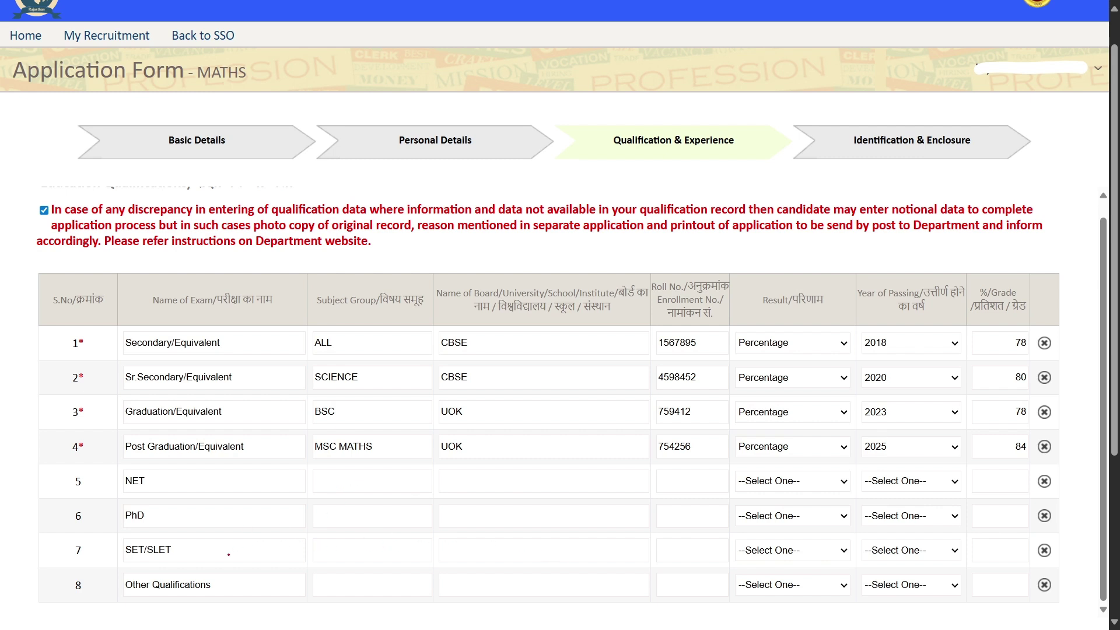
mouse_move(124, 583)
mouse_down()
mouse_move(143, 621)
mouse_move(130, 572)
mouse_up()
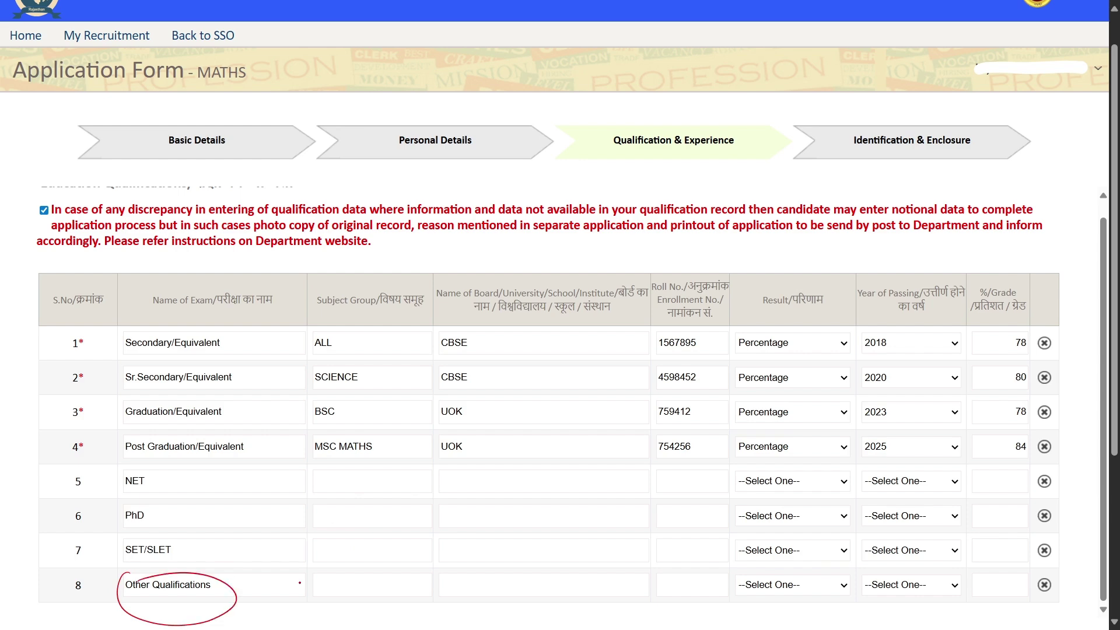
drag(321, 585, 385, 589)
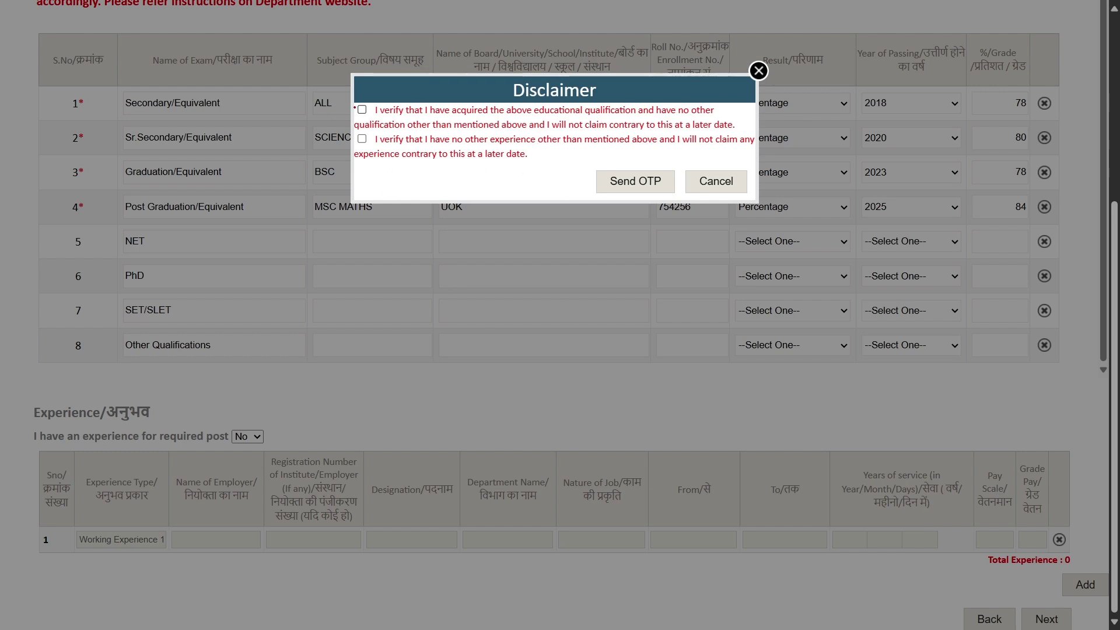
Tick both disclaimer verification statements and verify them with the OTP
drag(353, 109, 382, 99)
drag(350, 141, 393, 126)
drag(600, 198, 645, 195)
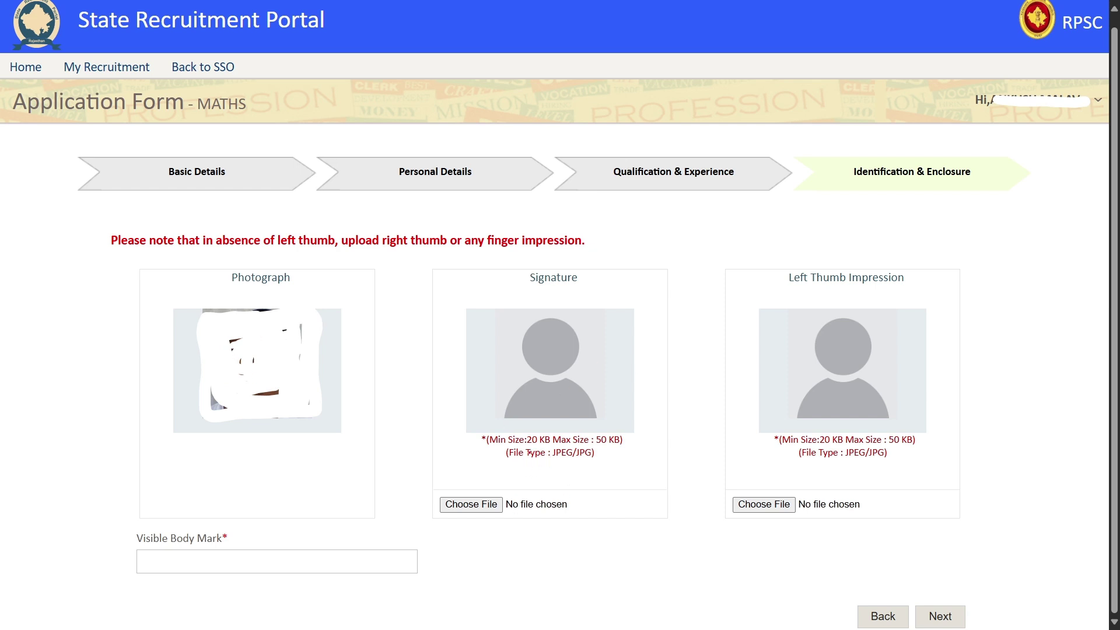
Attach JPEG signature and thumb impression (20–50 KB), fill Visible Body Mark and open the preview
drag(528, 452, 618, 452)
drag(816, 445, 913, 447)
drag(474, 514, 516, 493)
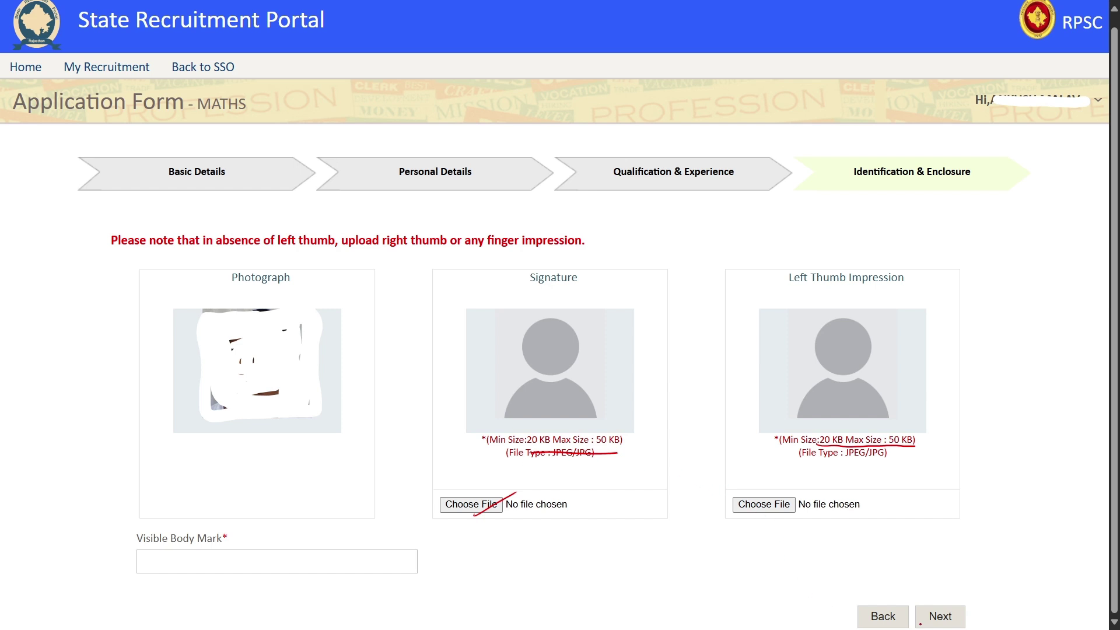
click(935, 616)
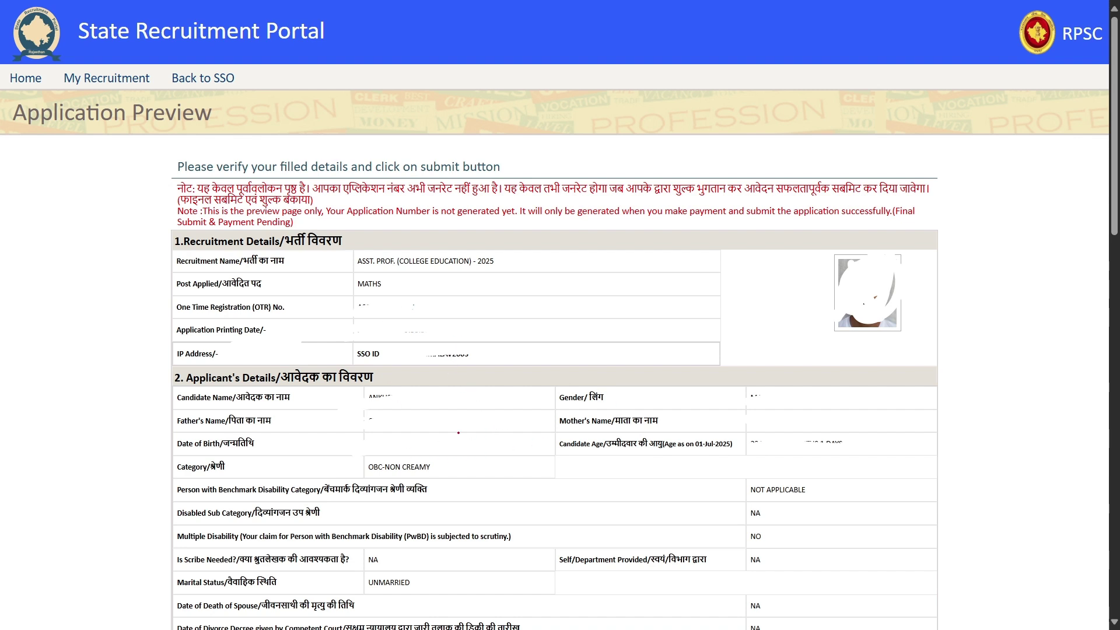
Tick the declaration, Final Submit with OTP confirmation, and check the generated application barcode
key(Right)
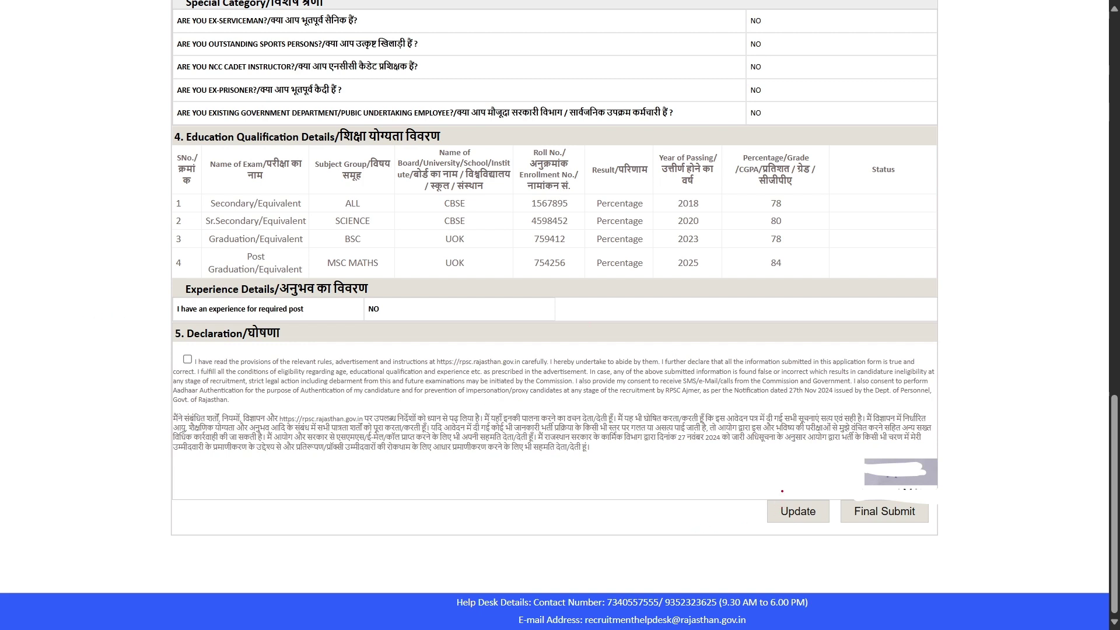
drag(181, 364, 224, 341)
mouse_move(880, 518)
mouse_down()
mouse_move(886, 495)
mouse_move(947, 495)
mouse_up()
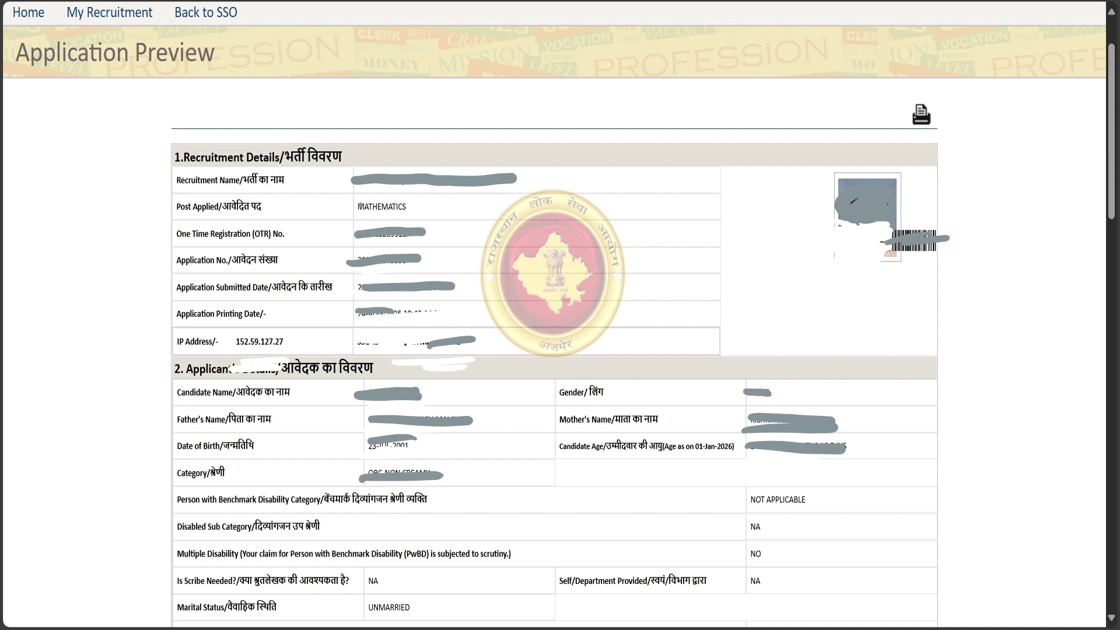
drag(926, 220, 891, 218)
drag(892, 258, 948, 257)
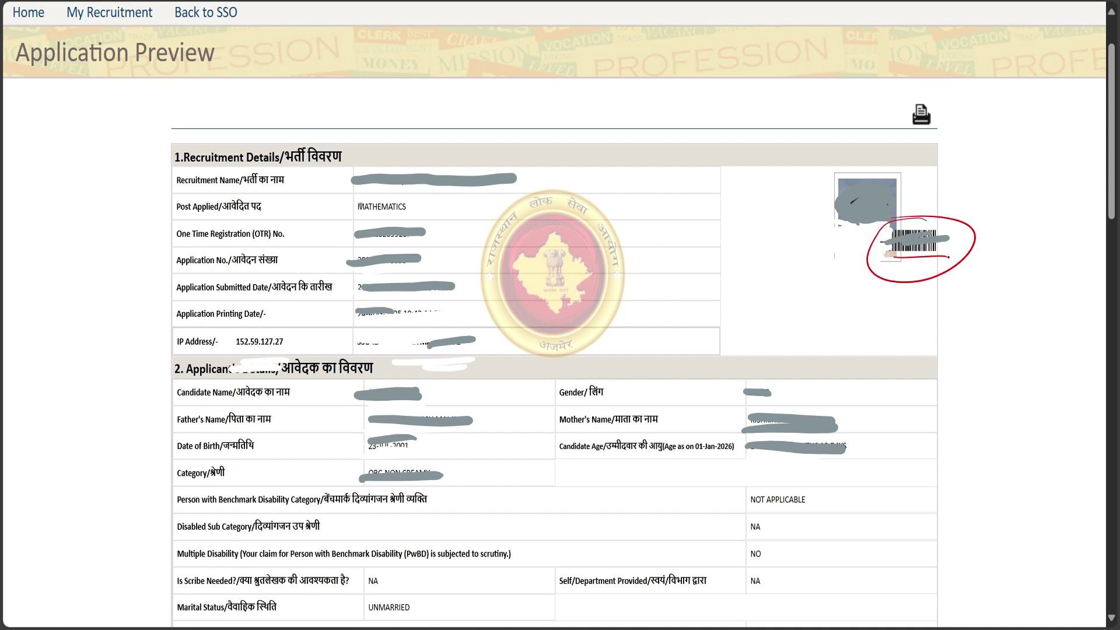